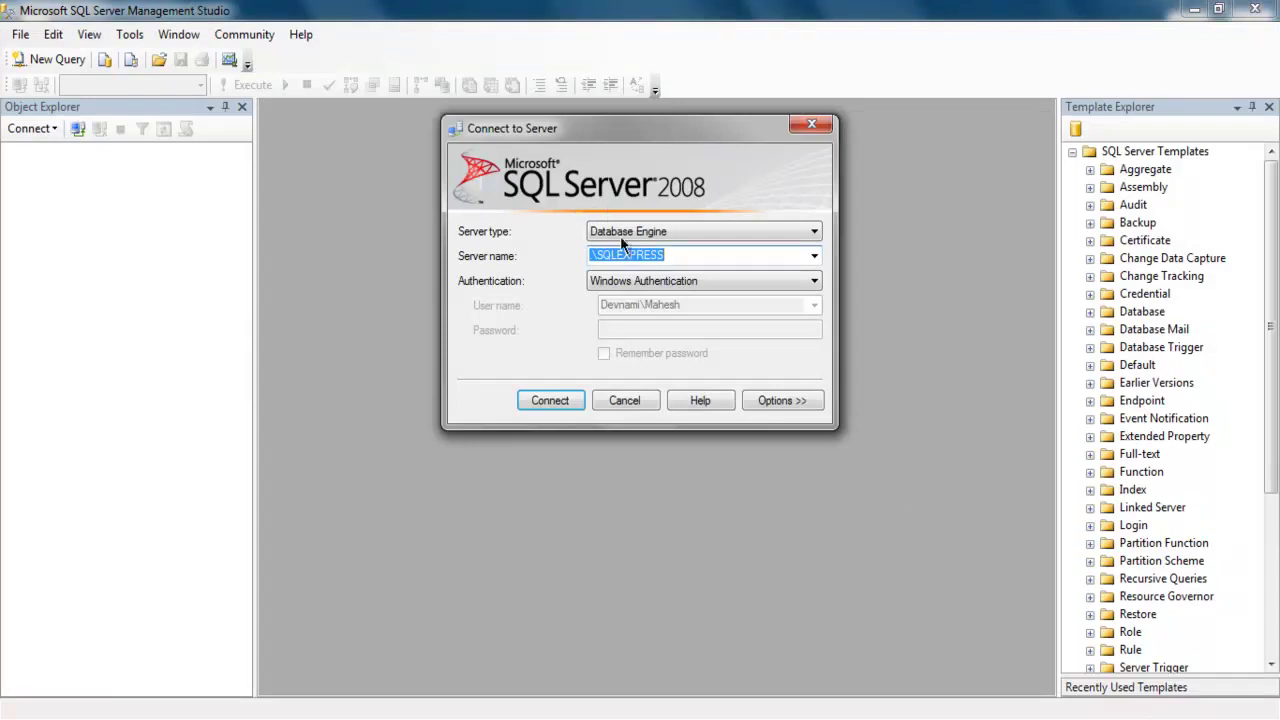
Step: Select and copy the server name .\SQLEXPRESS from the SQL Server Management Studio connection dialog
click(682, 257)
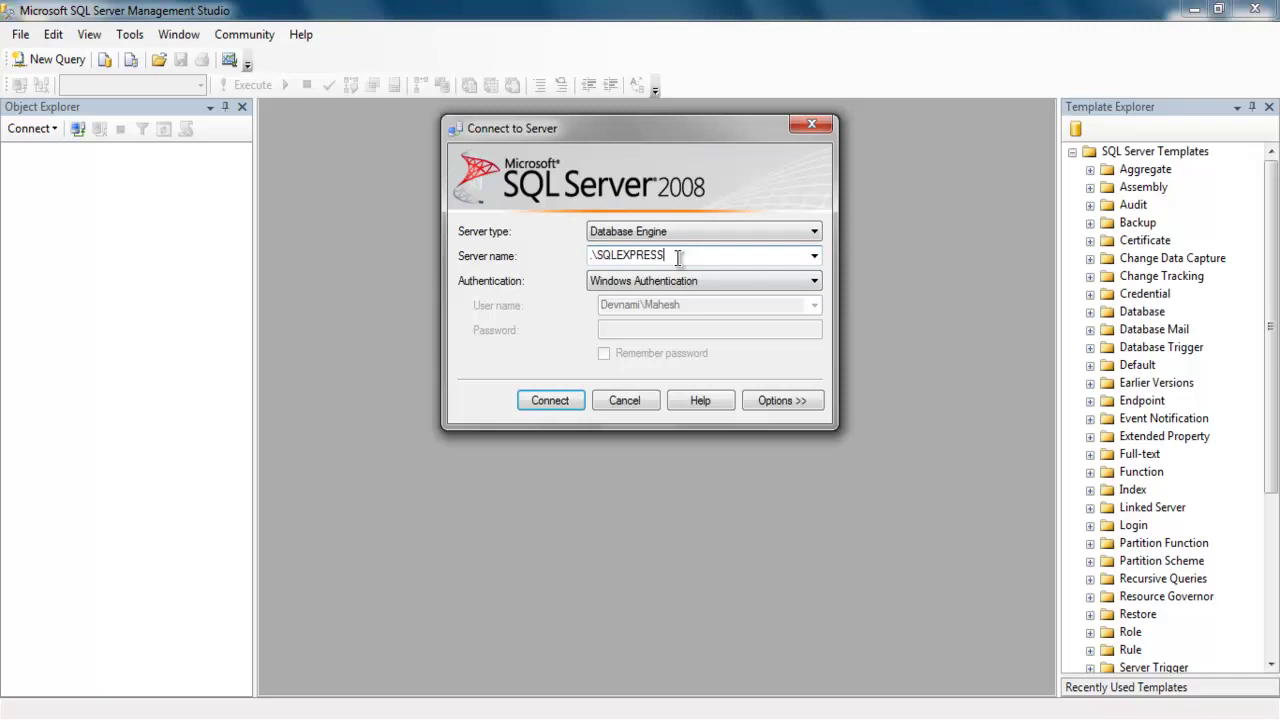
drag(678, 257, 544, 257)
key(ctrl+c)
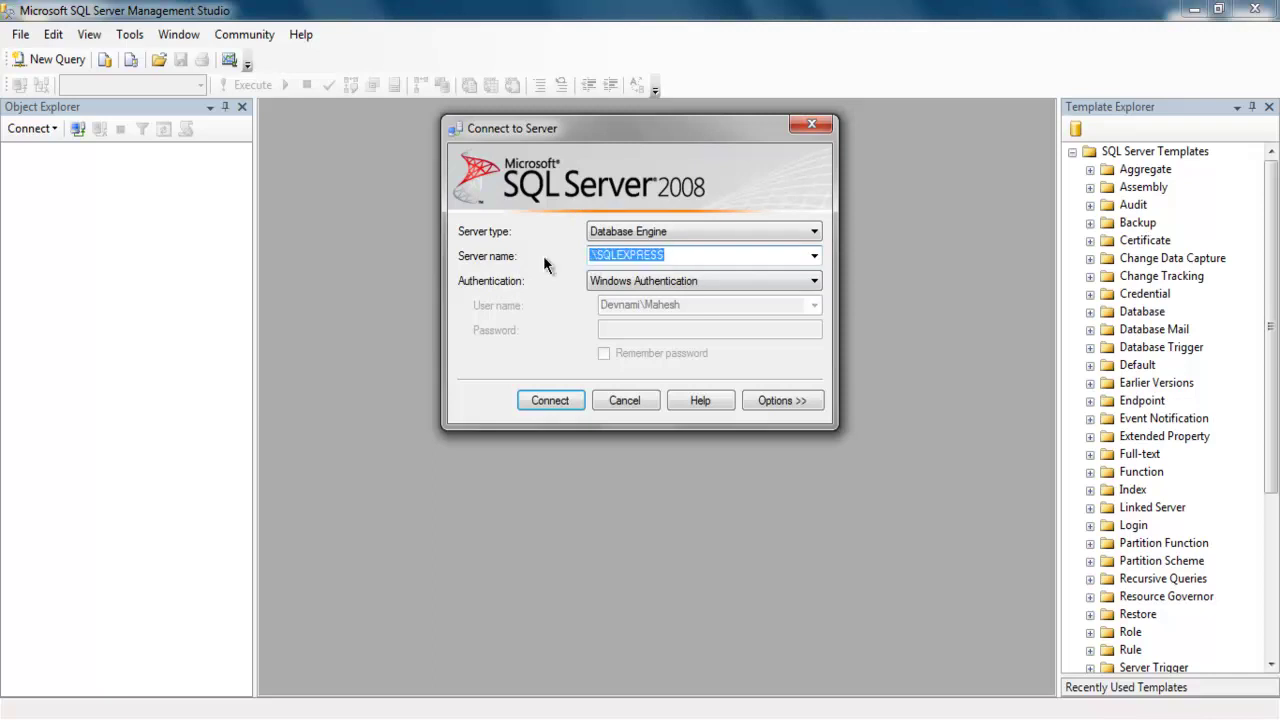
click(686, 255)
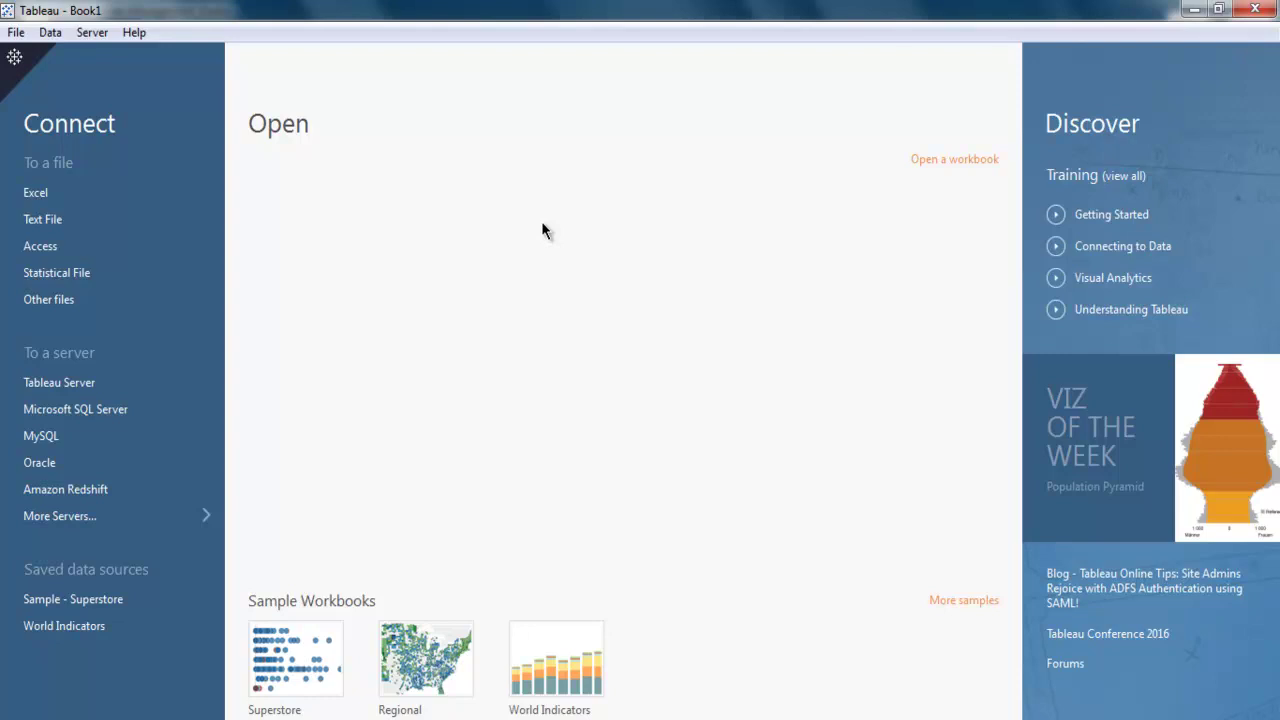
Step: Create a Microsoft SQL Server connection to .\SQLEXPRESS with Windows Authentication
click(82, 413)
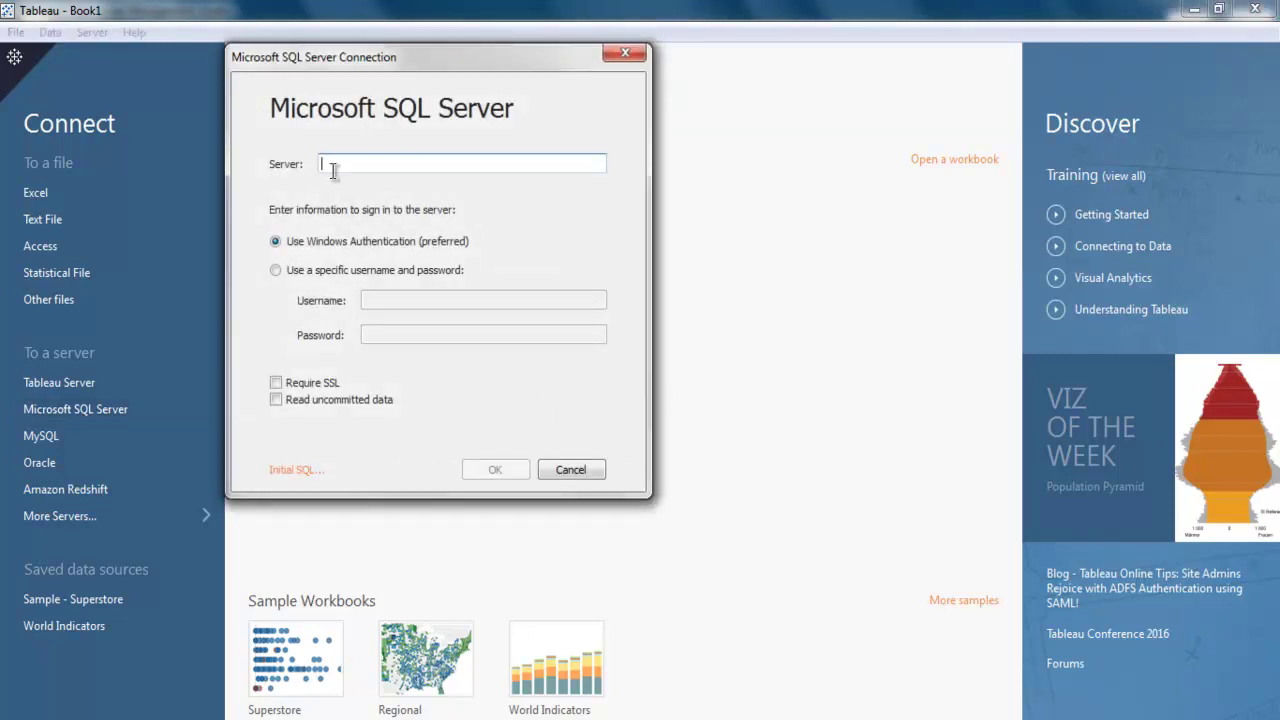
key(ctrl+v)
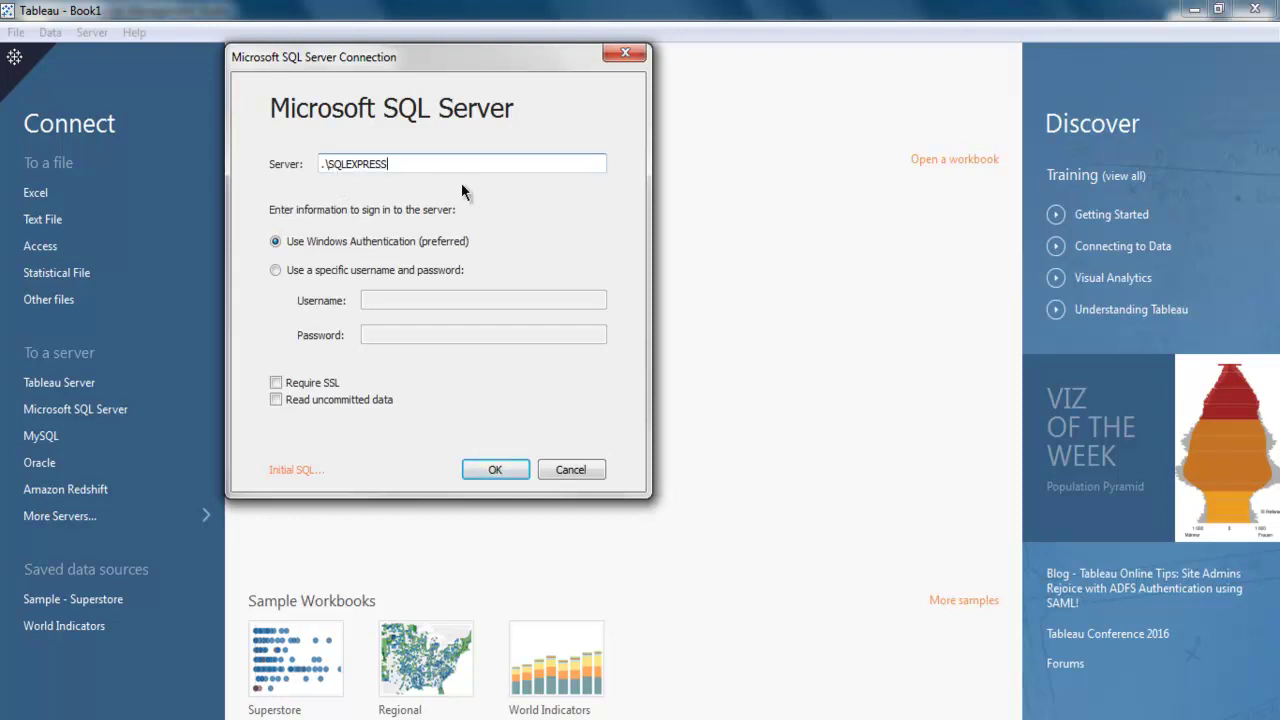
click(500, 470)
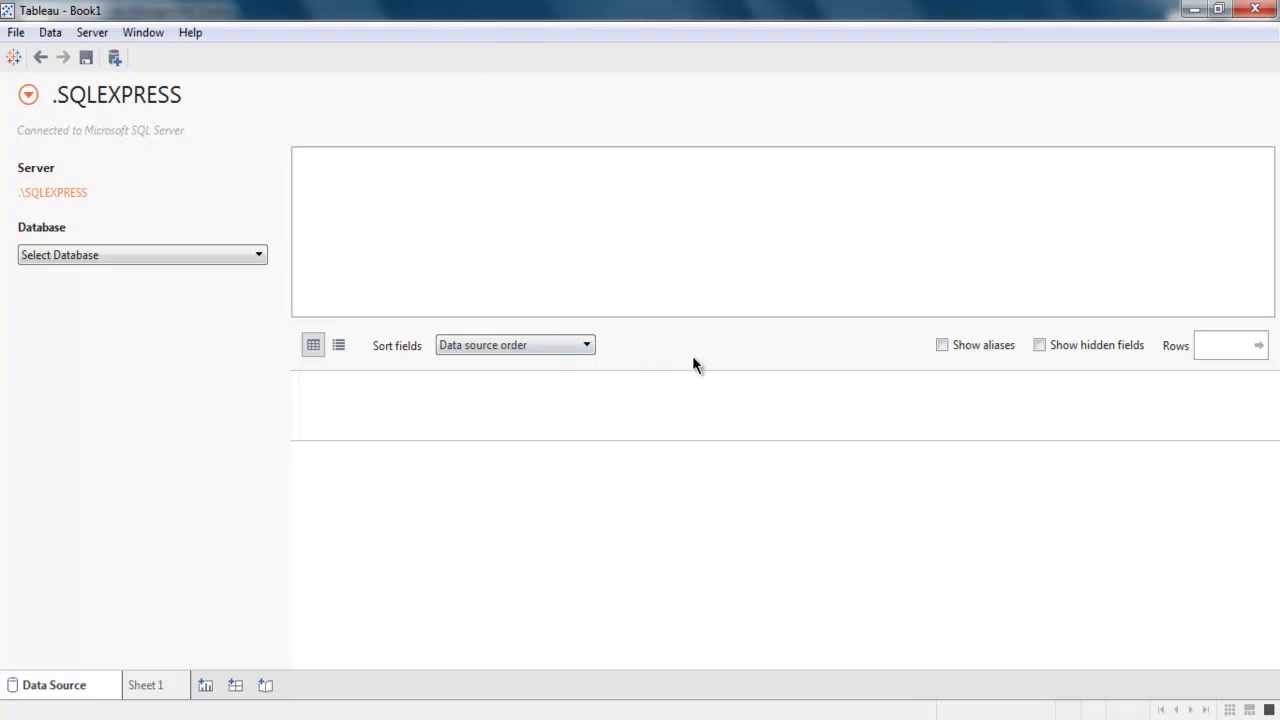
Step: Choose the SalesDB database and put the SalesLog table on the canvas
click(32, 256)
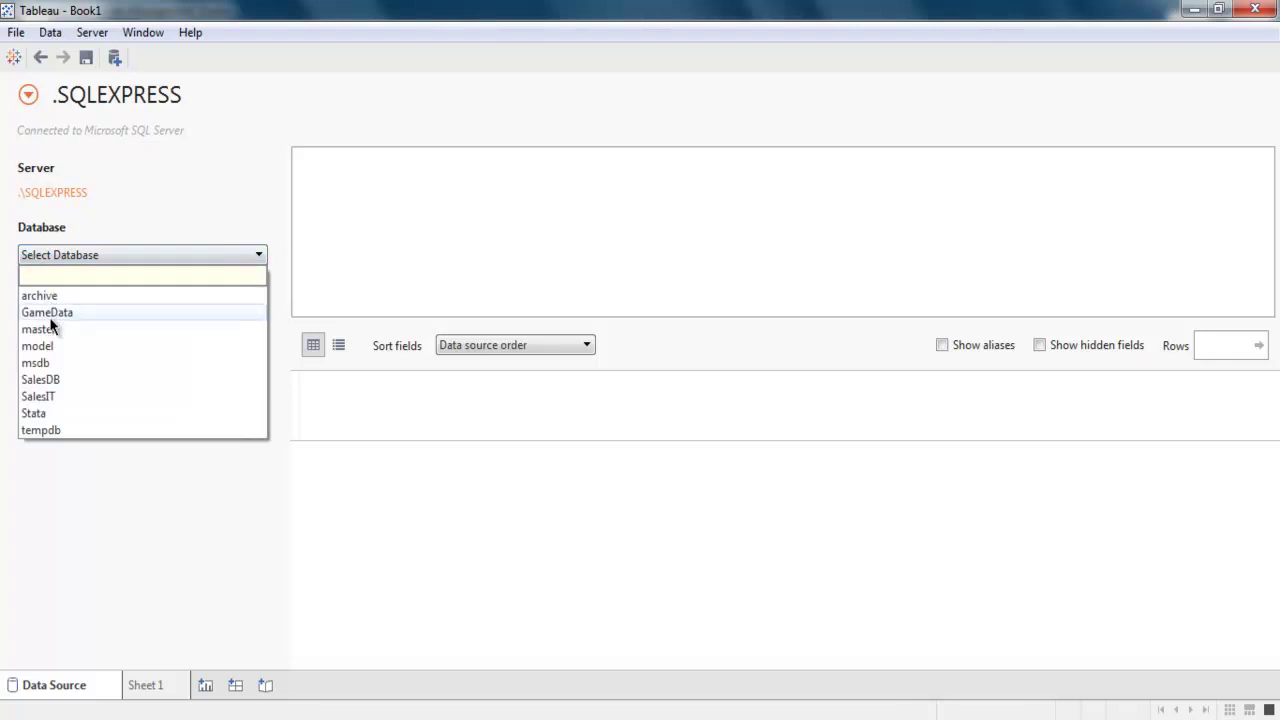
click(49, 381)
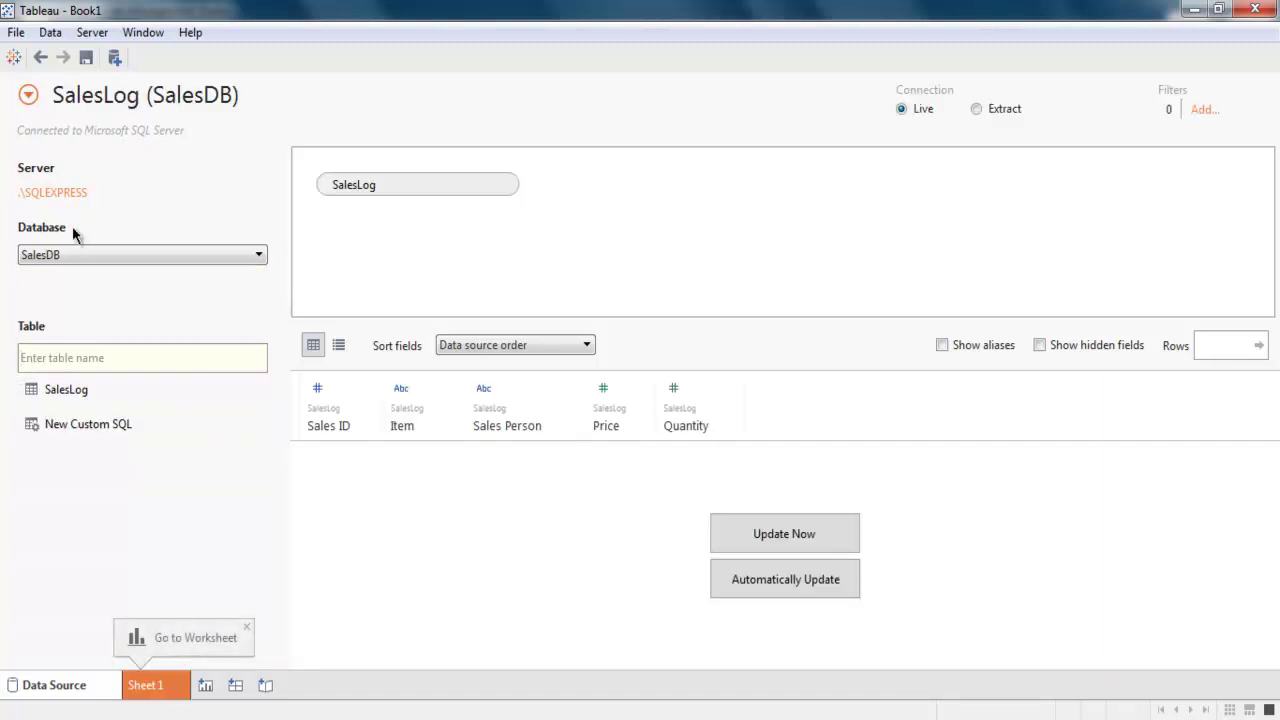
click(80, 393)
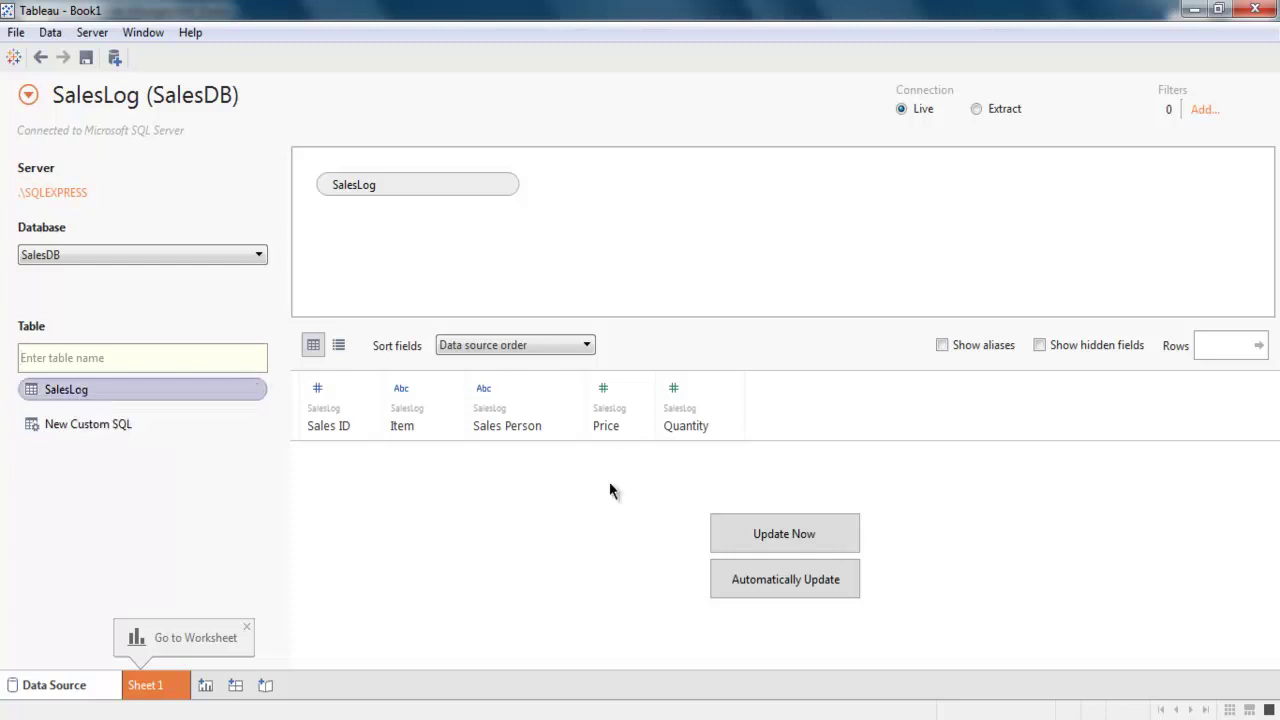
Step: Add SalesLog1, join it to SalesLog on Item = Item (SalesLog1), and update the preview
double_click(40, 389)
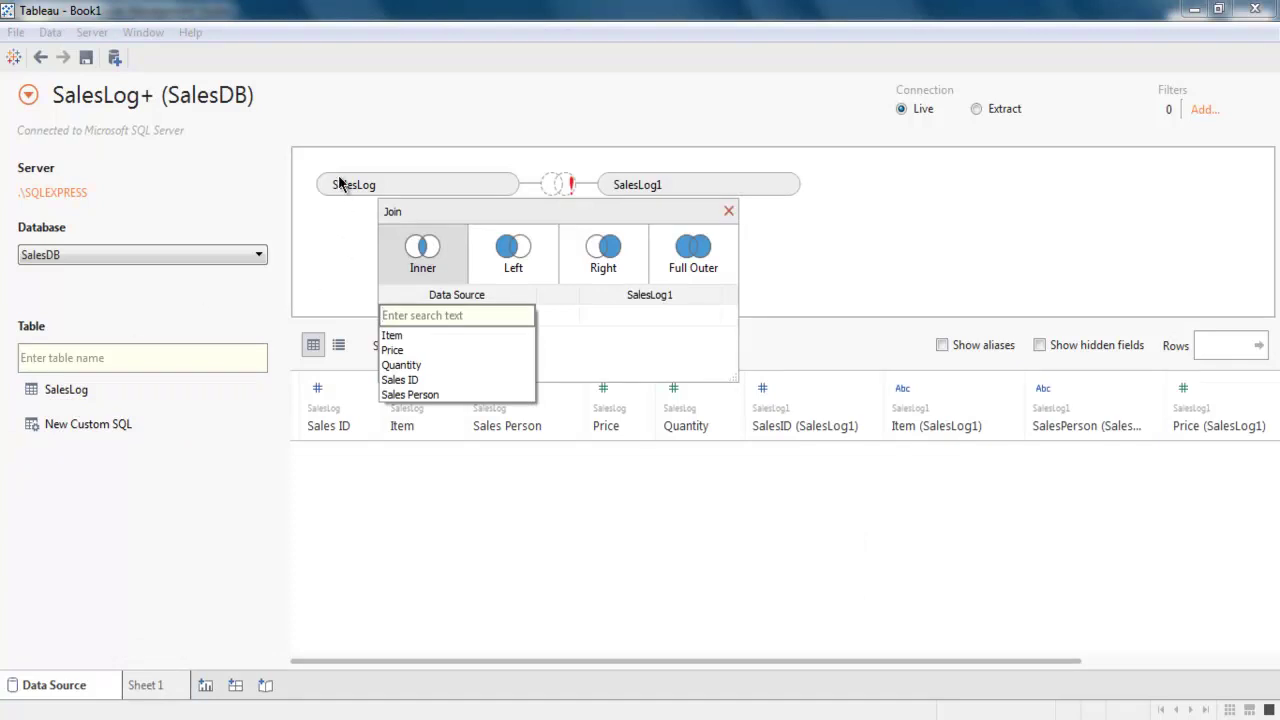
click(399, 339)
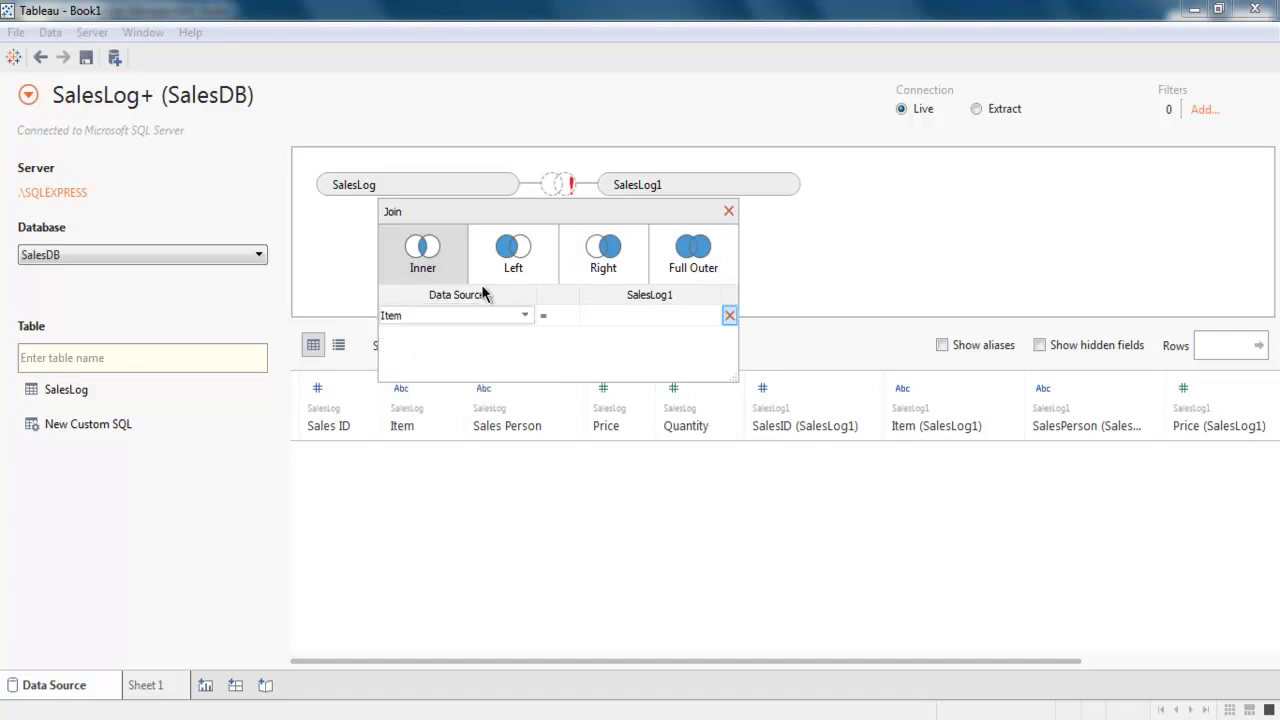
click(650, 316)
click(620, 334)
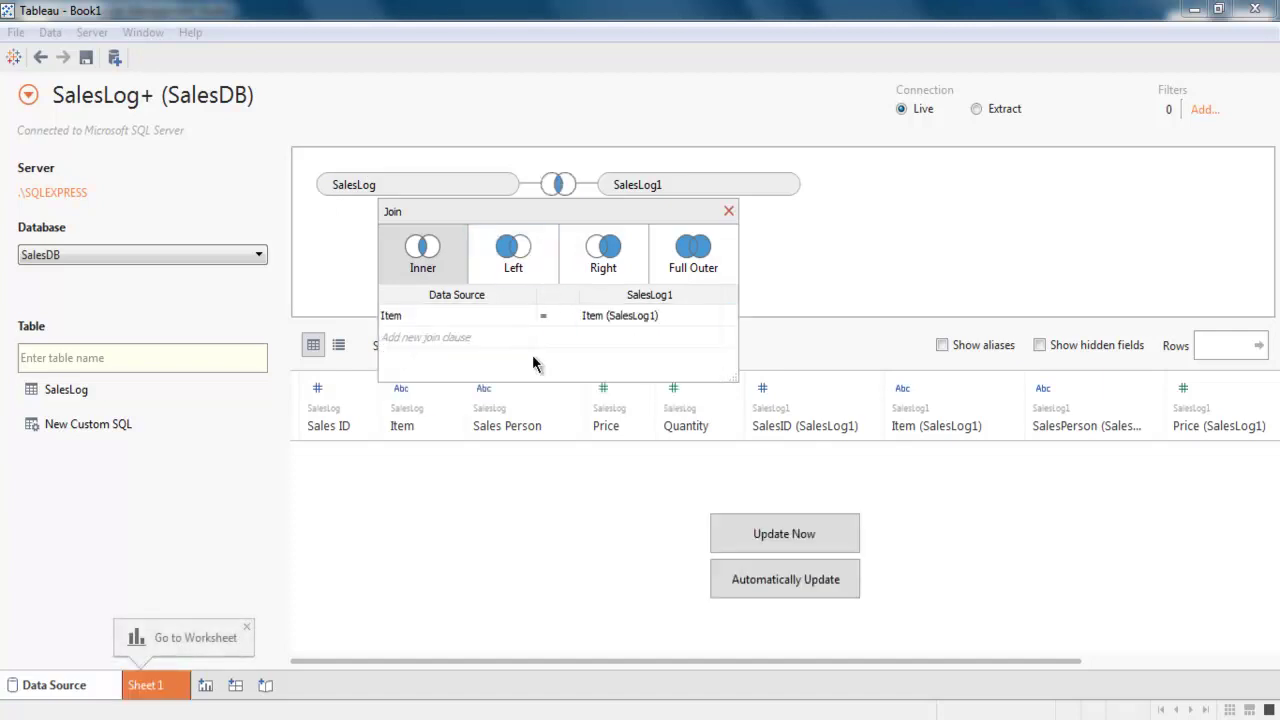
click(757, 534)
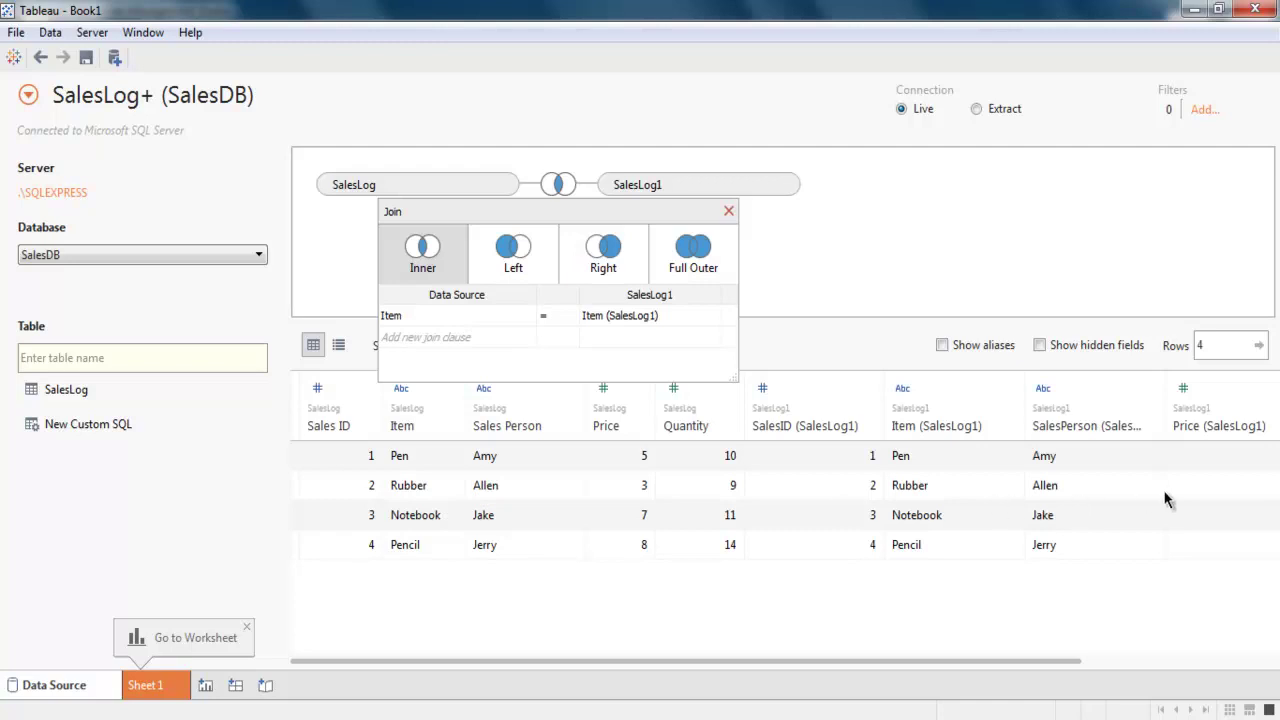
Step: Switch the connection from Live to Extract and refresh the four-row data preview
drag(1043, 666, 883, 666)
click(976, 112)
click(798, 540)
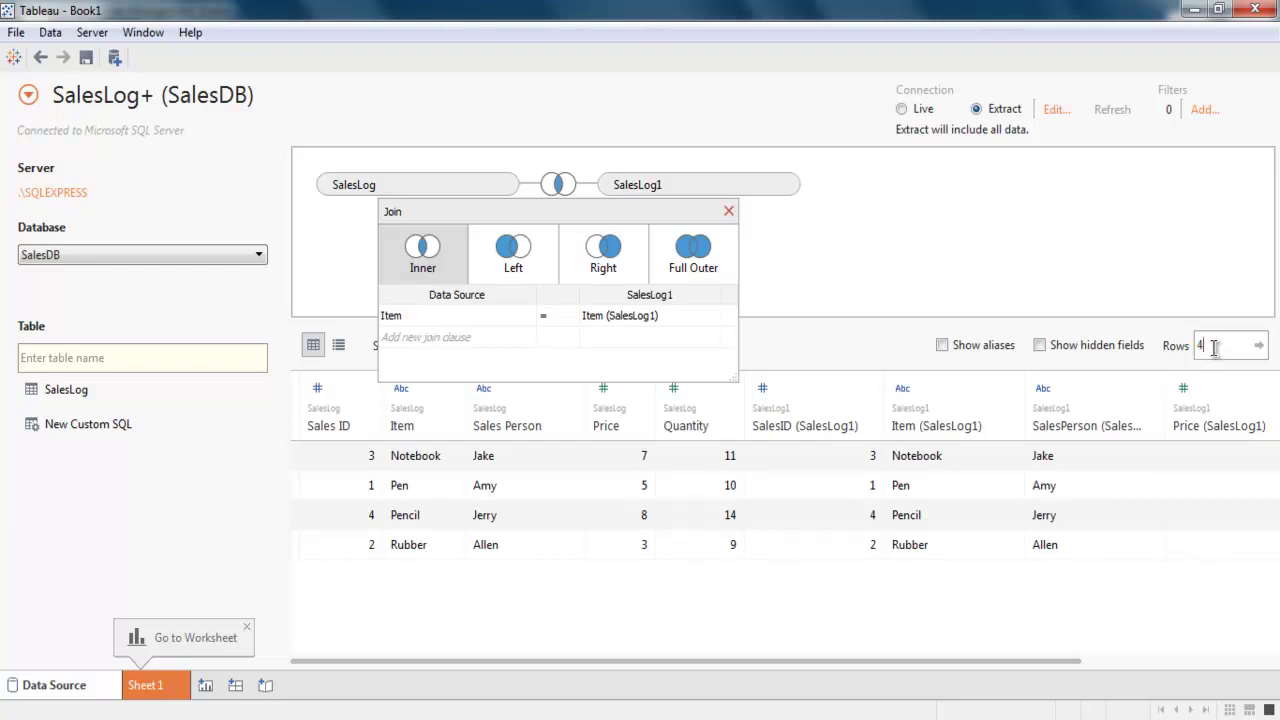
drag(1214, 347, 1196, 346)
Step: Close the join settings, keep Data source order for field sorting, and go to Sheet 1
click(729, 211)
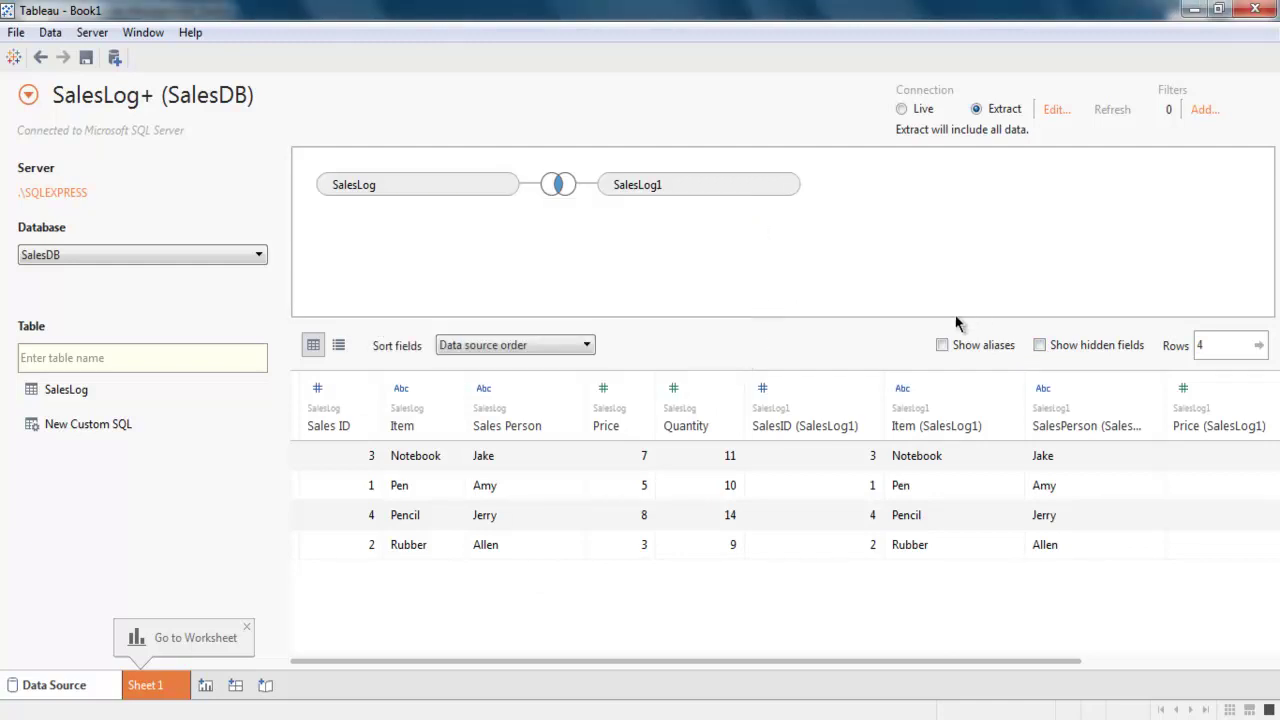
click(545, 346)
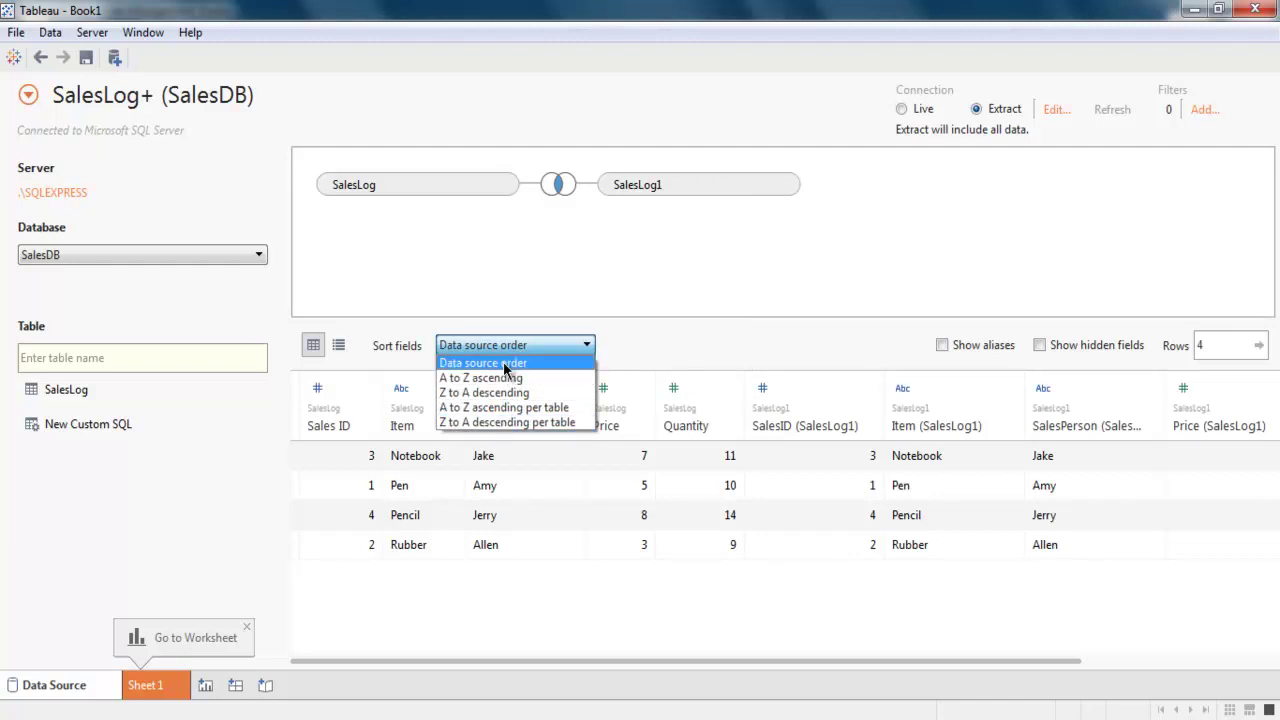
click(618, 352)
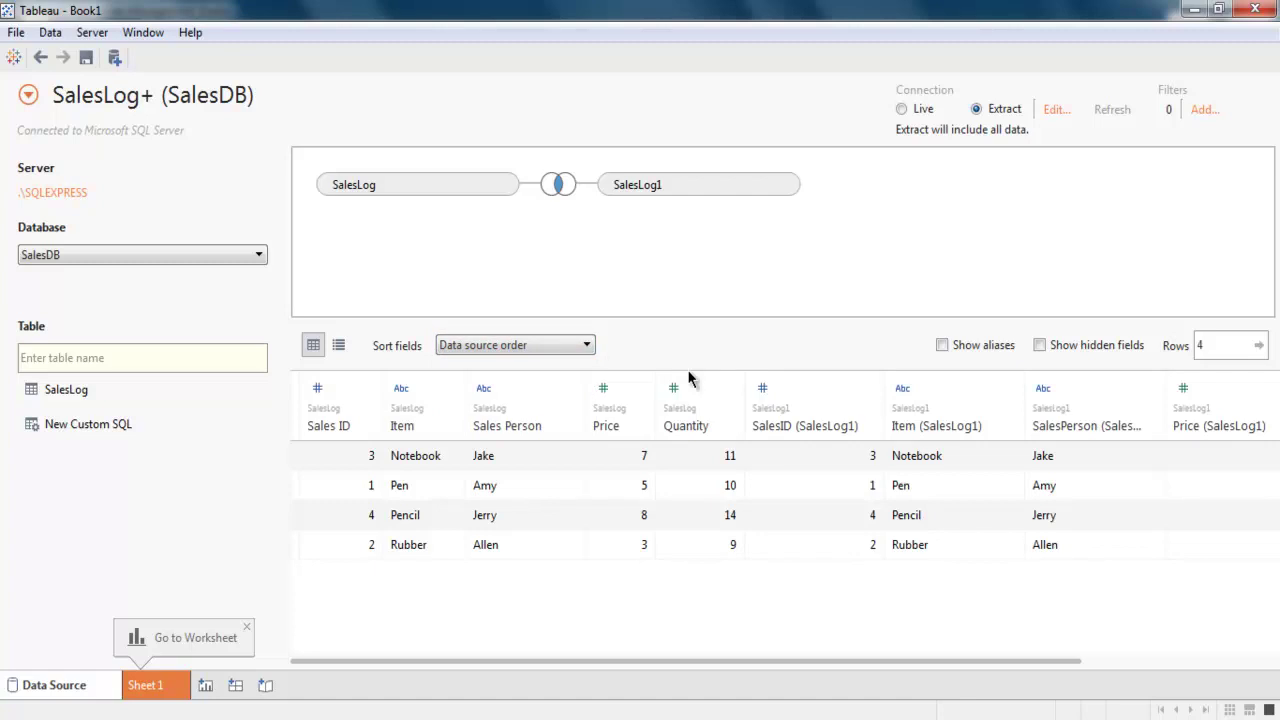
click(152, 688)
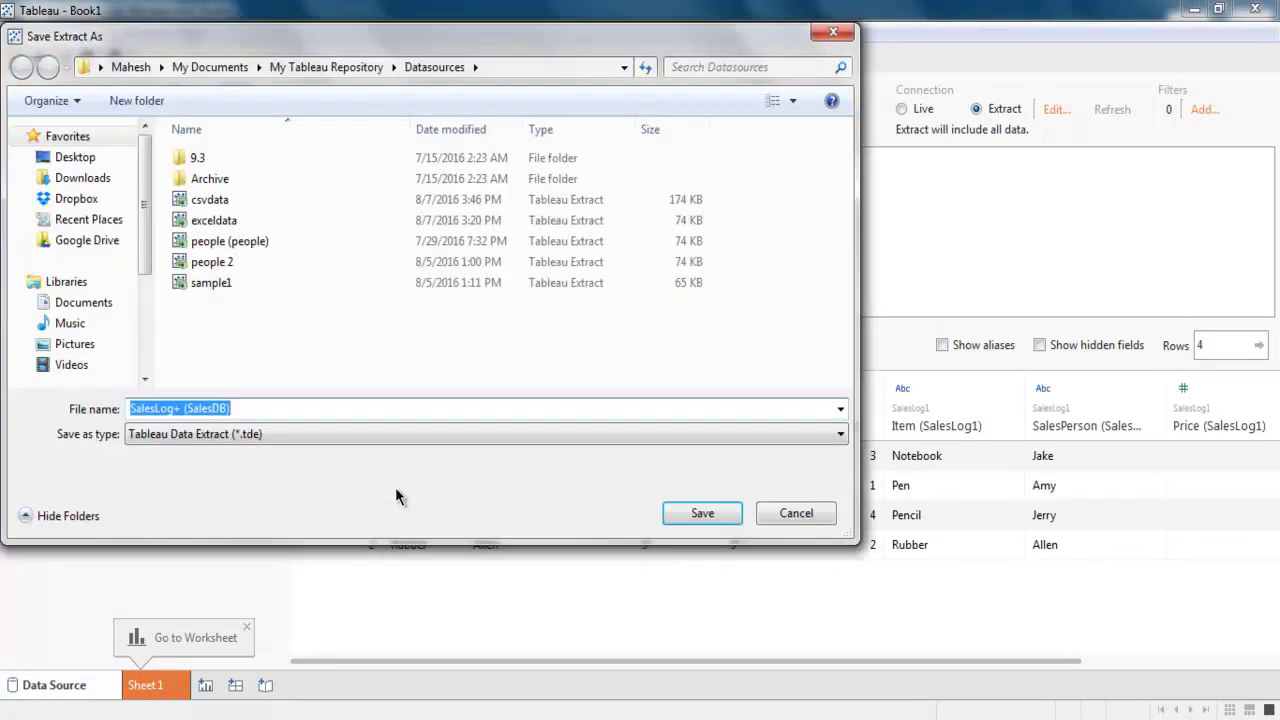
Step: Rename the extract file to Sales1 and save it as a .tde extract
click(272, 408)
key(shift+Left)
key(shift+Left)
key(shift+Left)
key(shift+Left)
key(shift+Left)
key(shift+Left)
key(shift+Left)
key(shift+Left)
key(shift+Left)
key(shift+Left)
key(shift+Left)
key(shift+Left)
key(shift+Left)
key(BackSpace)
key(BackSpace)
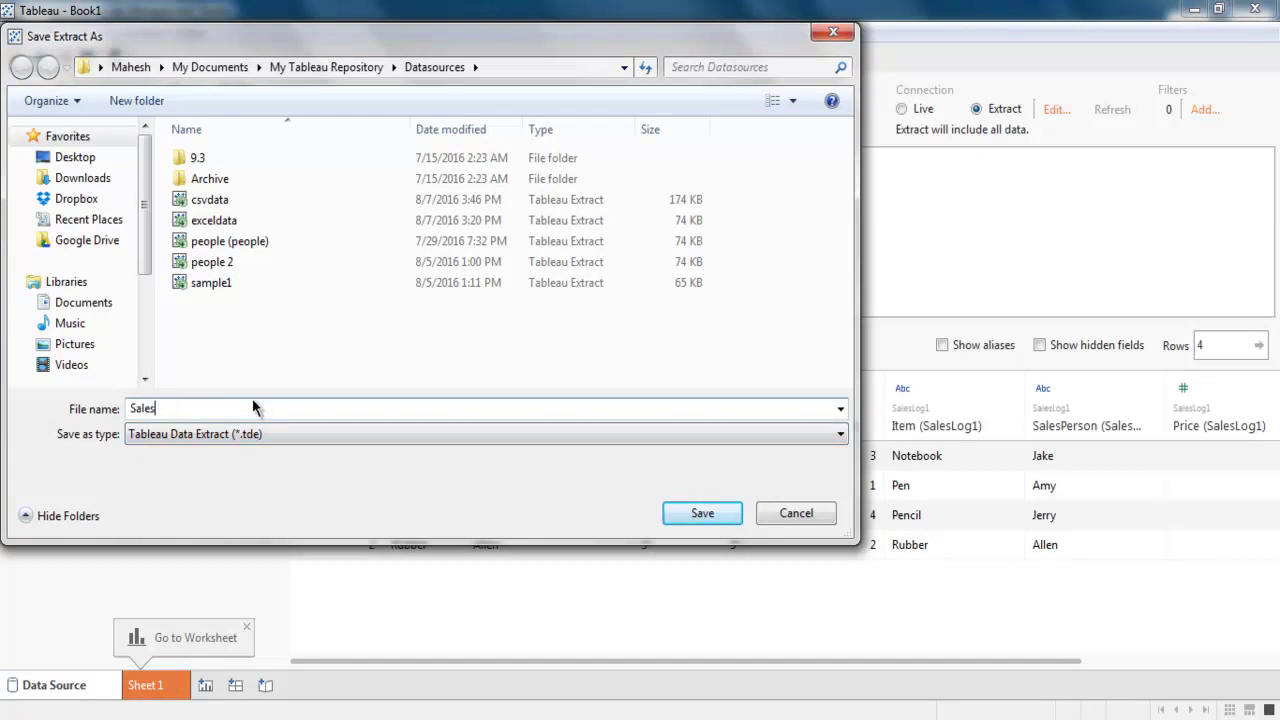
text(1)
click(720, 517)
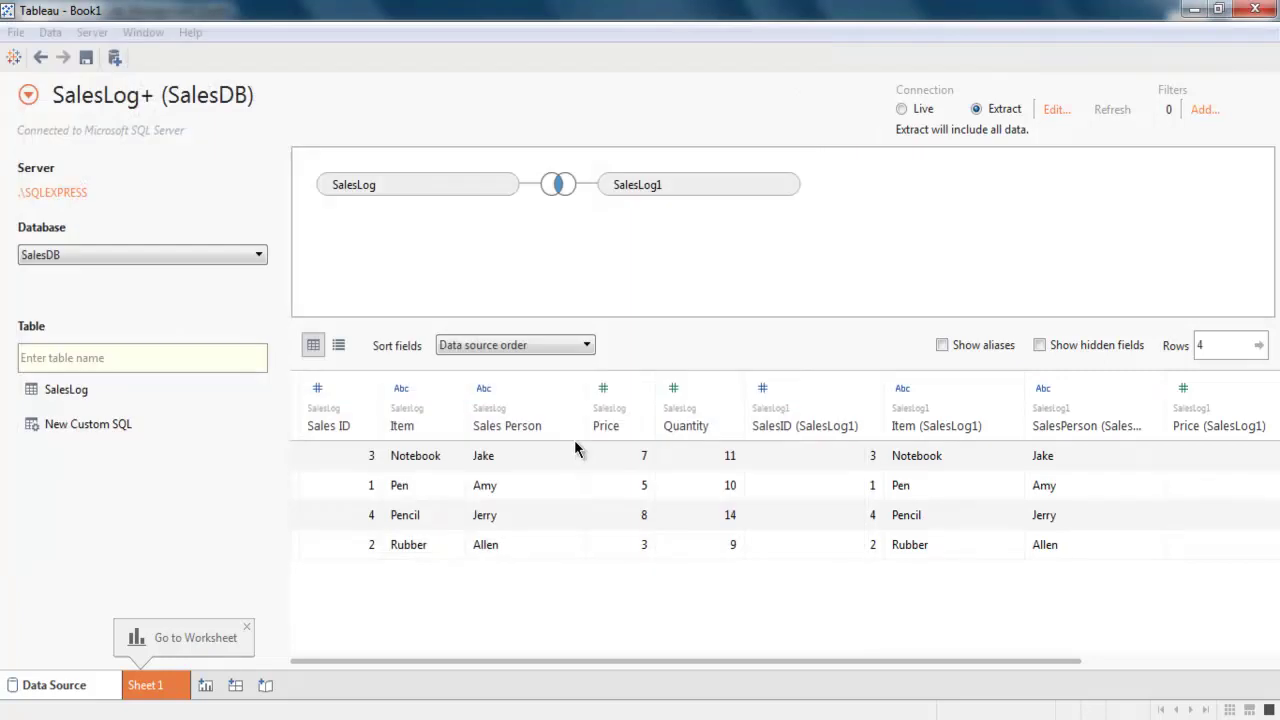